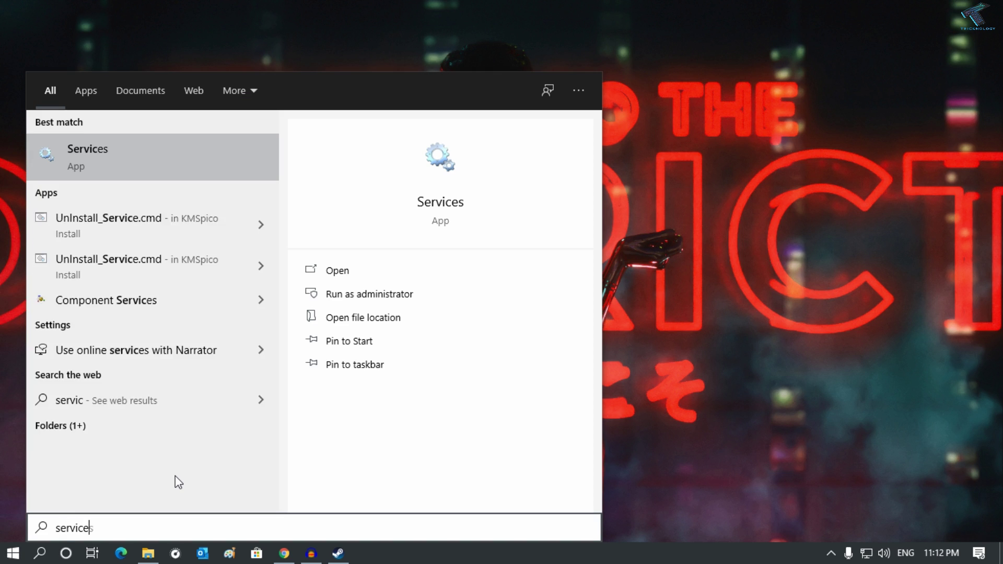
pyautogui.write('s.msc')
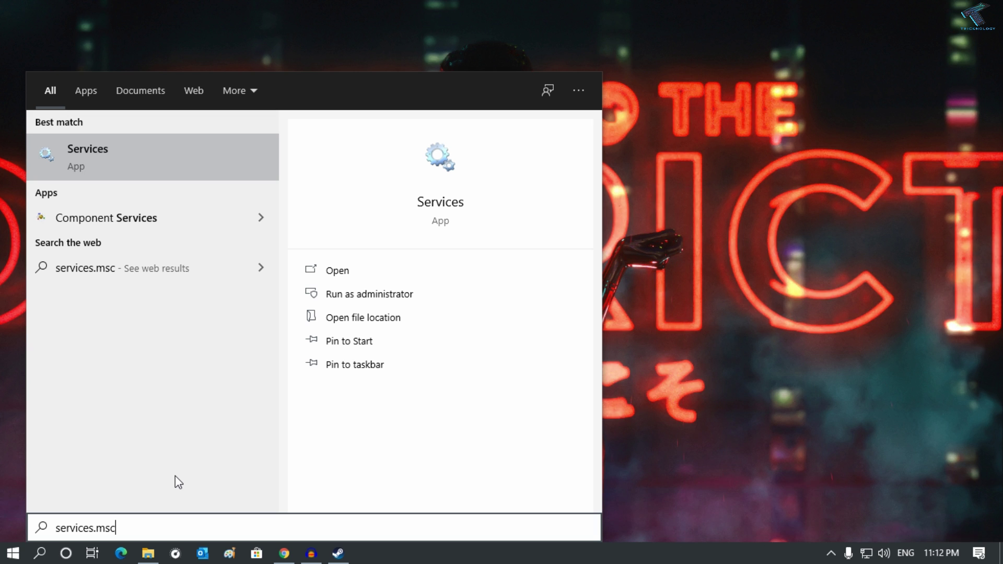
# Launch Services and stop the Windows Update service from its context menu
pyautogui.click(99, 157)
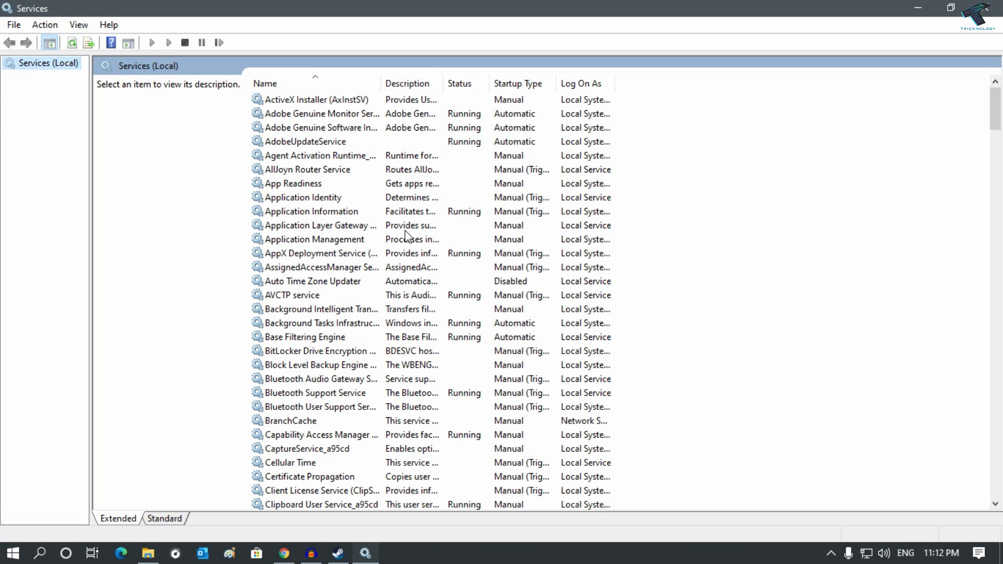
pyautogui.click(408, 227)
pyautogui.write('w')
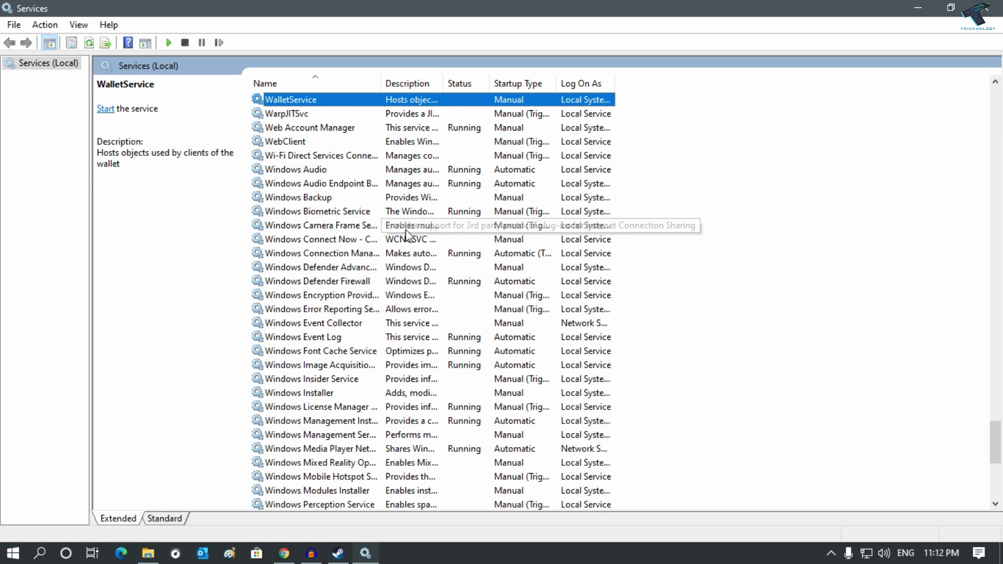
pyautogui.scroll(-6, 408, 234)
pyautogui.click(319, 392)
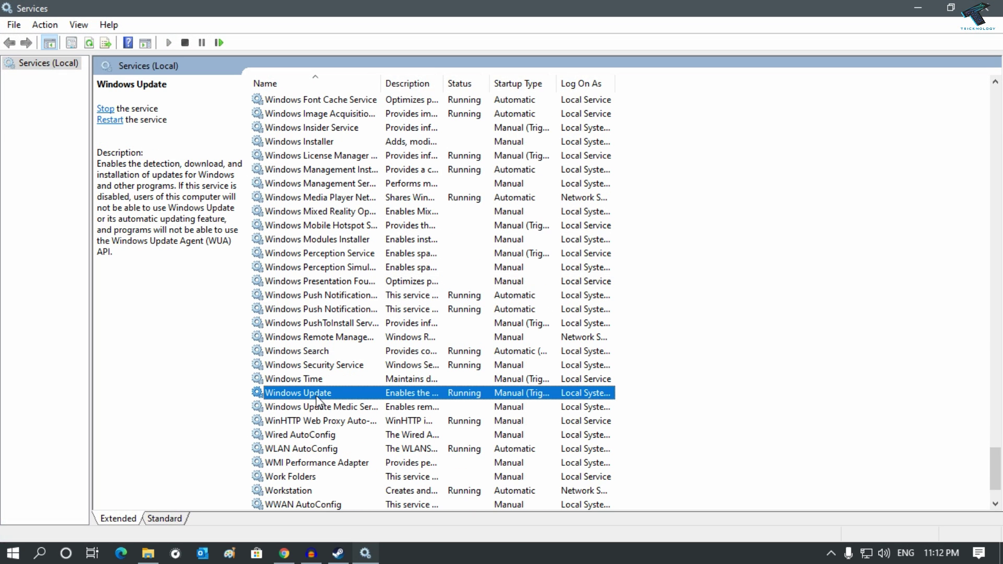
pyautogui.rightClick(317, 394)
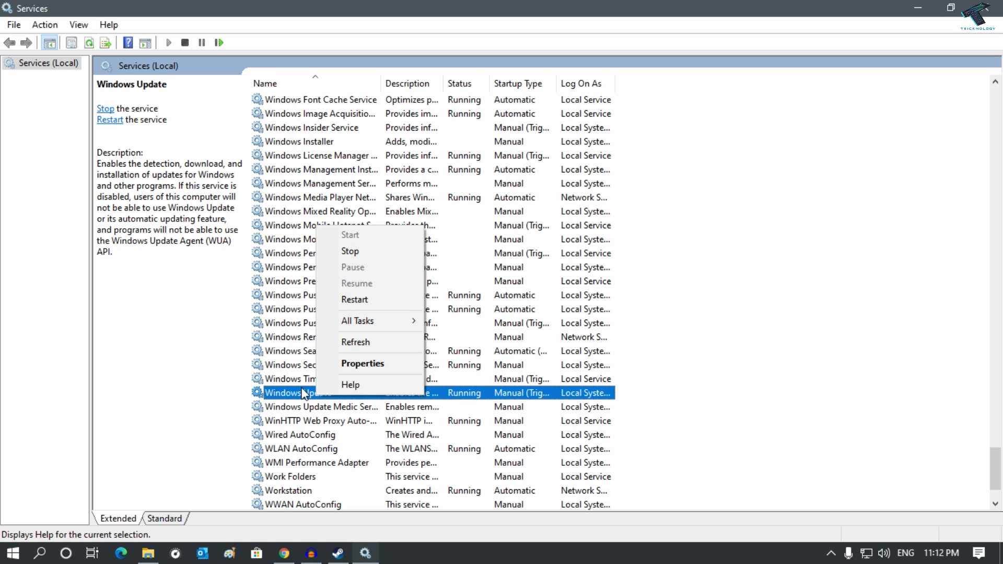
pyautogui.click(391, 250)
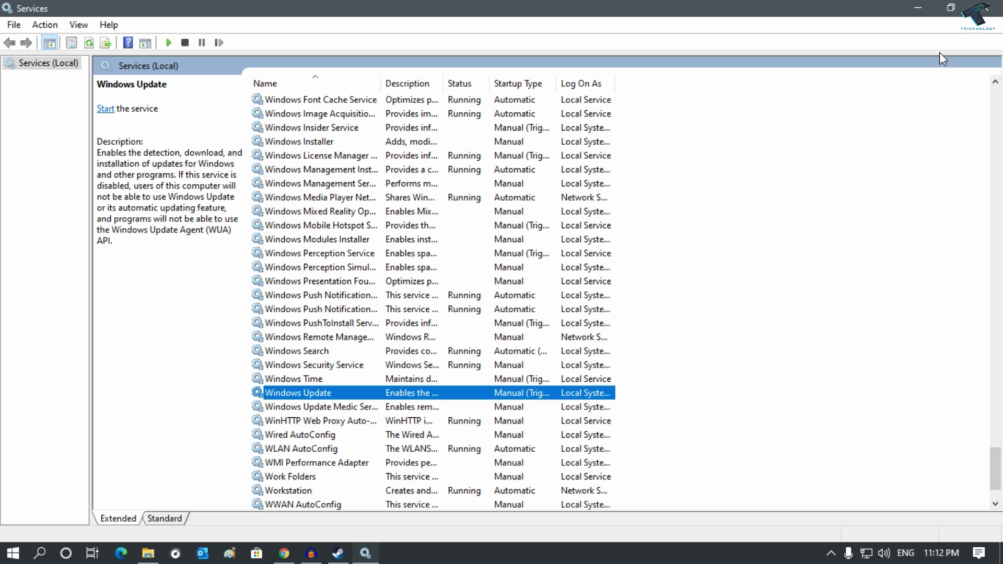
# Minimize Services, then run Command Prompt as administrator from Start search and approve the UAC prompt
pyautogui.click(918, 9)
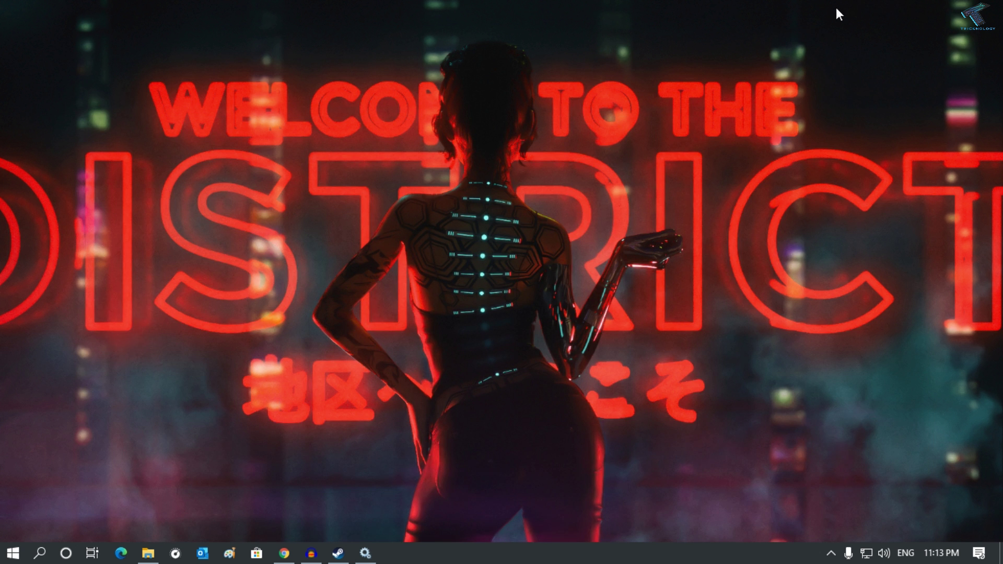
pyautogui.click(13, 553)
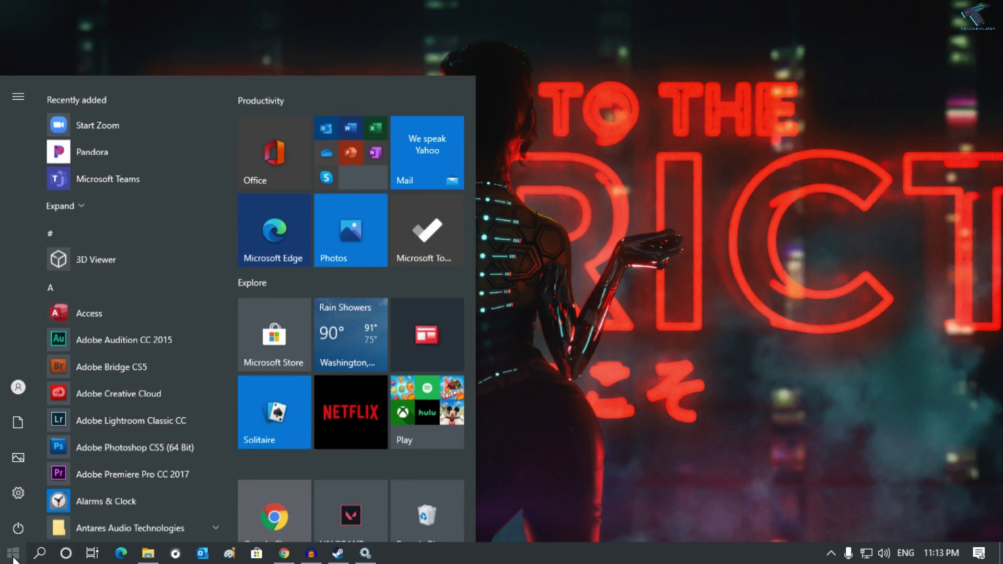
pyautogui.write('cmd')
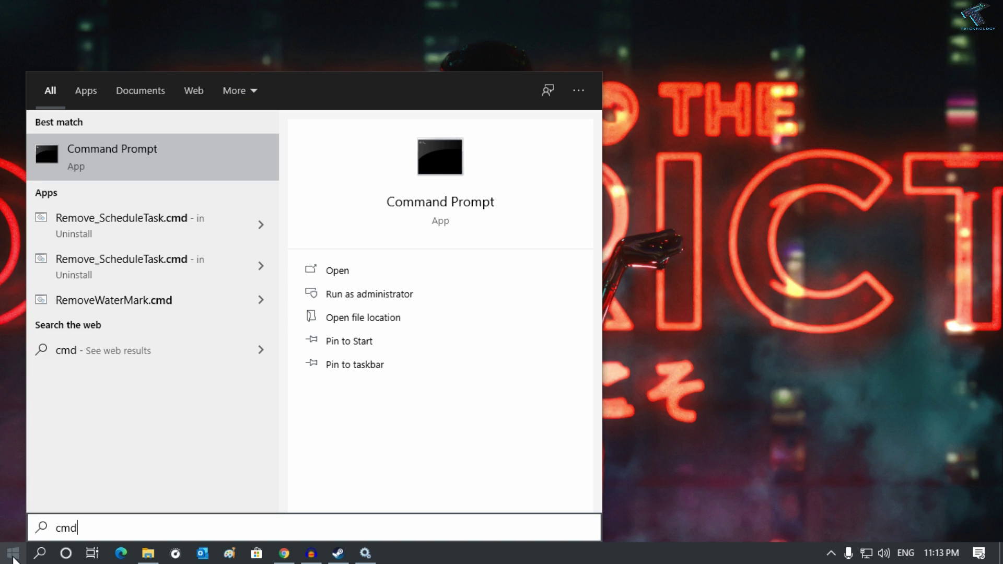
pyautogui.rightClick(124, 160)
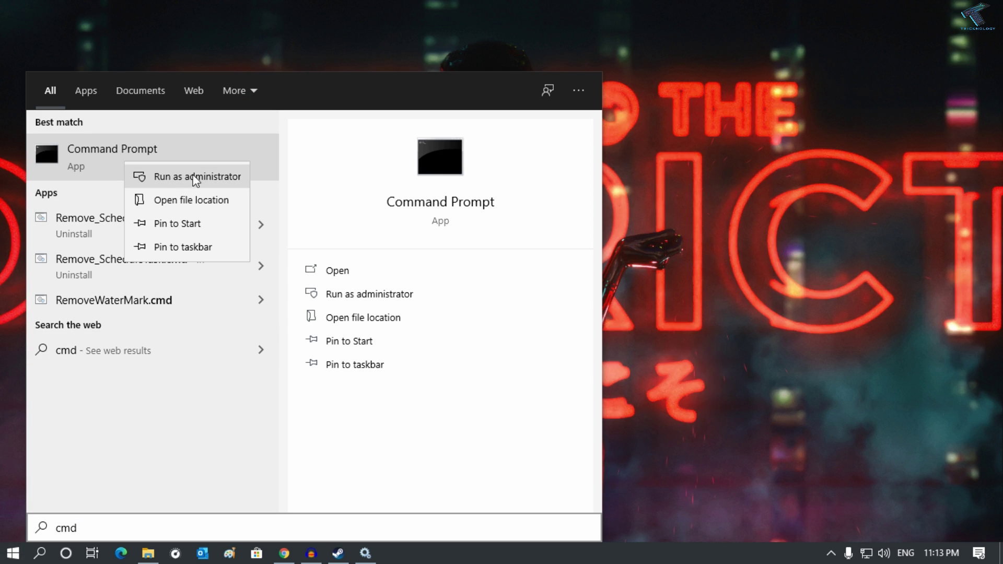
pyautogui.click(211, 179)
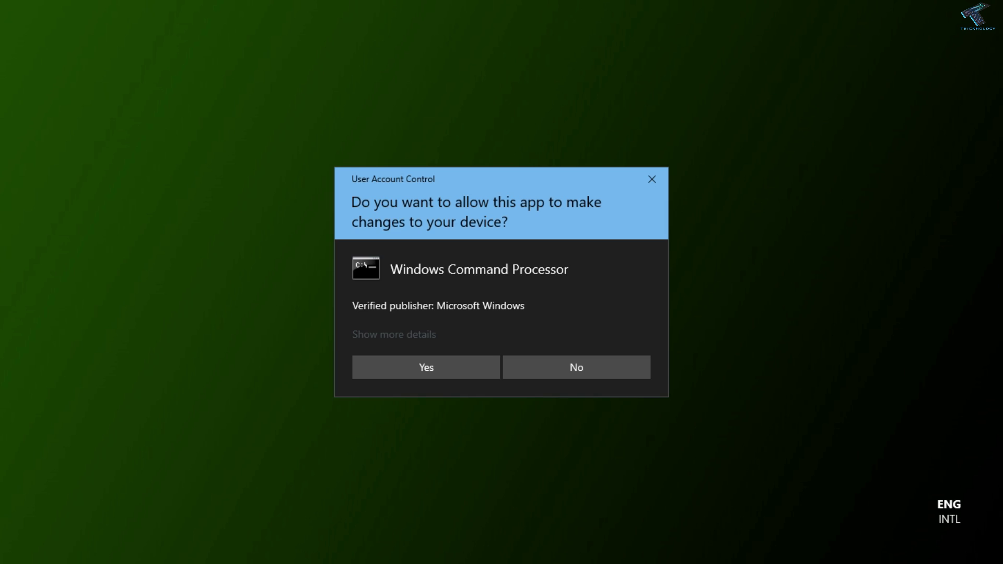
pyautogui.press('Left')
pyautogui.press('Return')
pyautogui.click(727, 100)
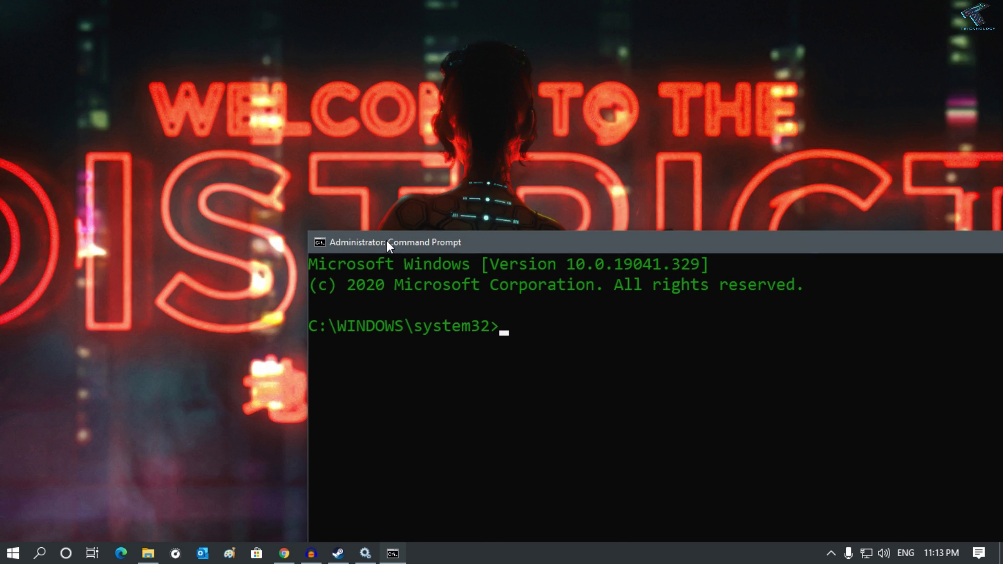
# Reposition the console and run dism /online /cleanup-image /startcomponentcleanup to completion
pyautogui.moveTo(313, 197); pyautogui.dragTo(142, 90)
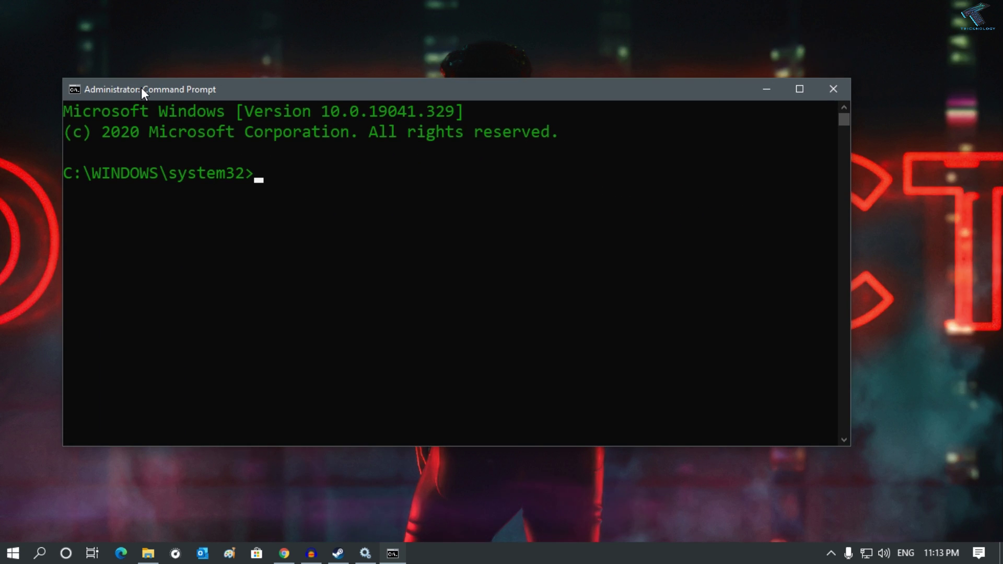
pyautogui.write('dism')
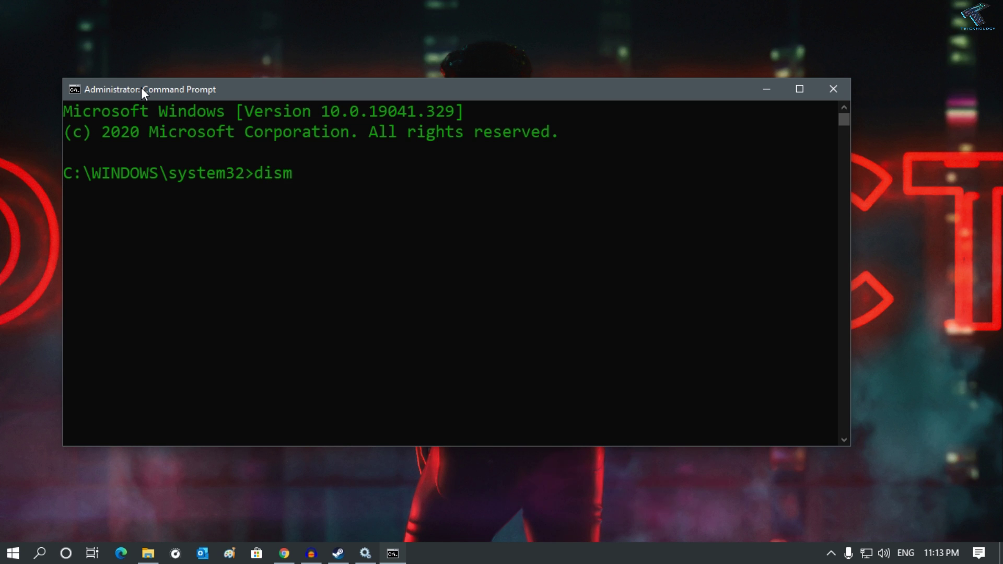
pyautogui.write(' /online /clea')
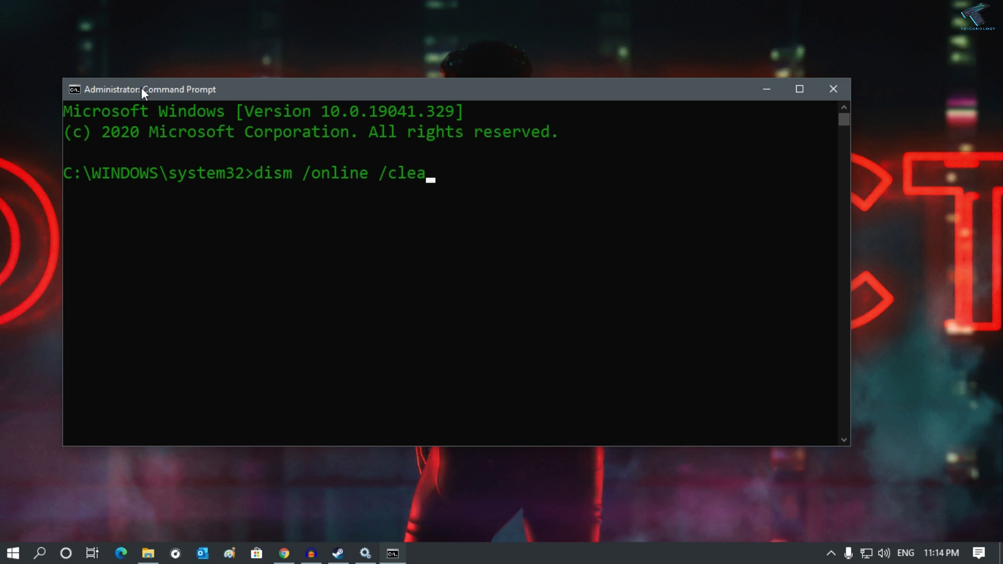
pyautogui.write('nup-')
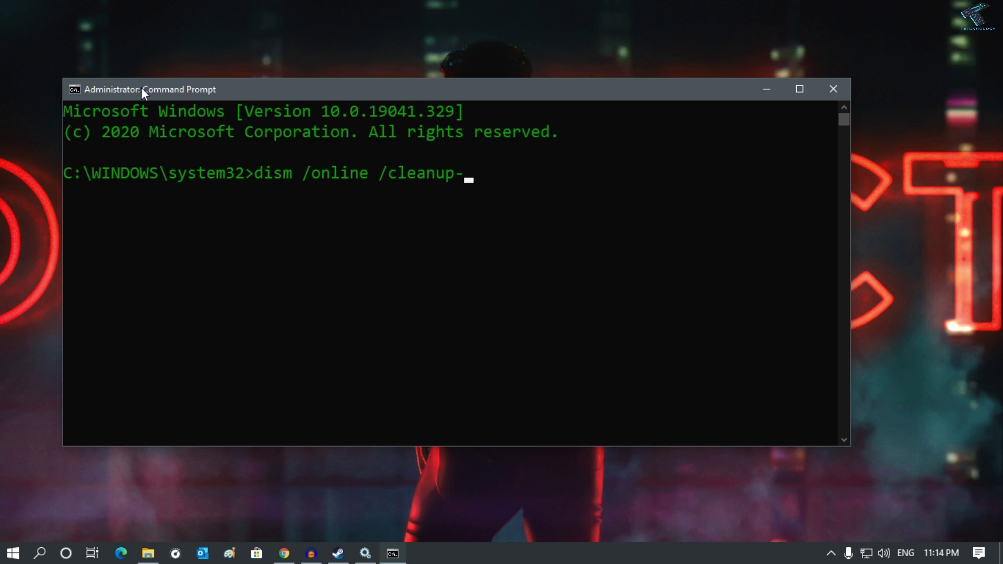
pyautogui.write('imag')
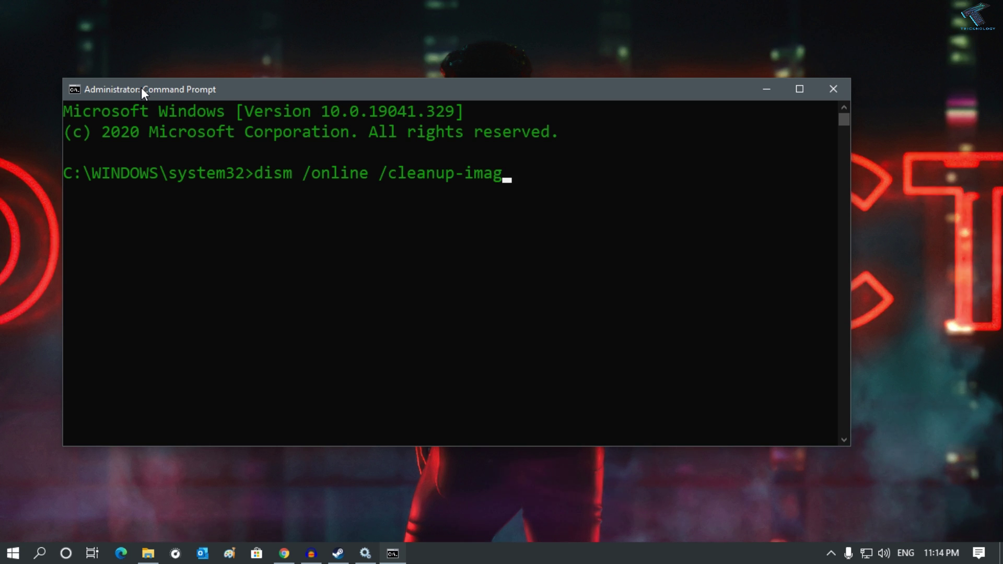
pyautogui.write('e /startcomp')
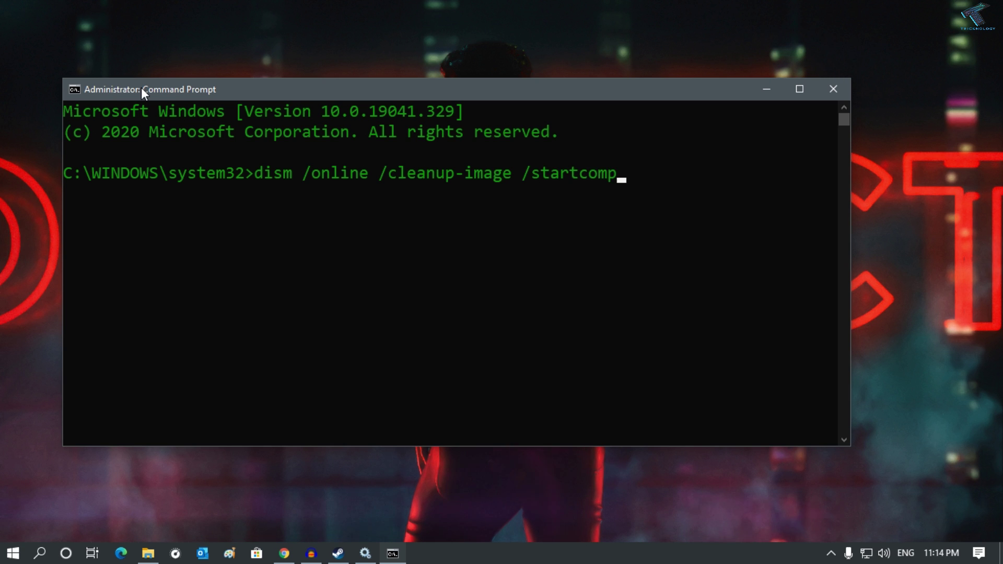
pyautogui.write('onent')
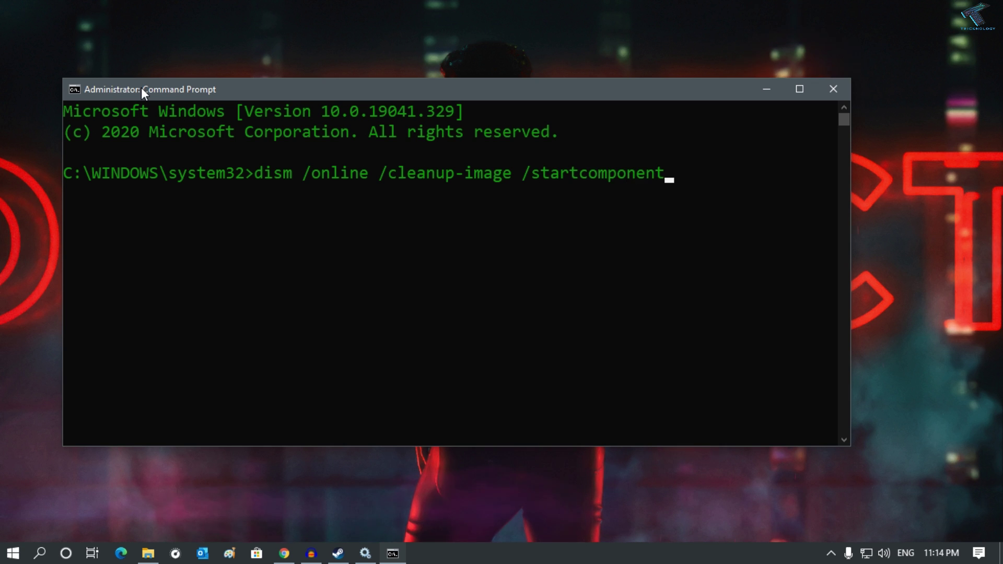
pyautogui.write('cleanup')
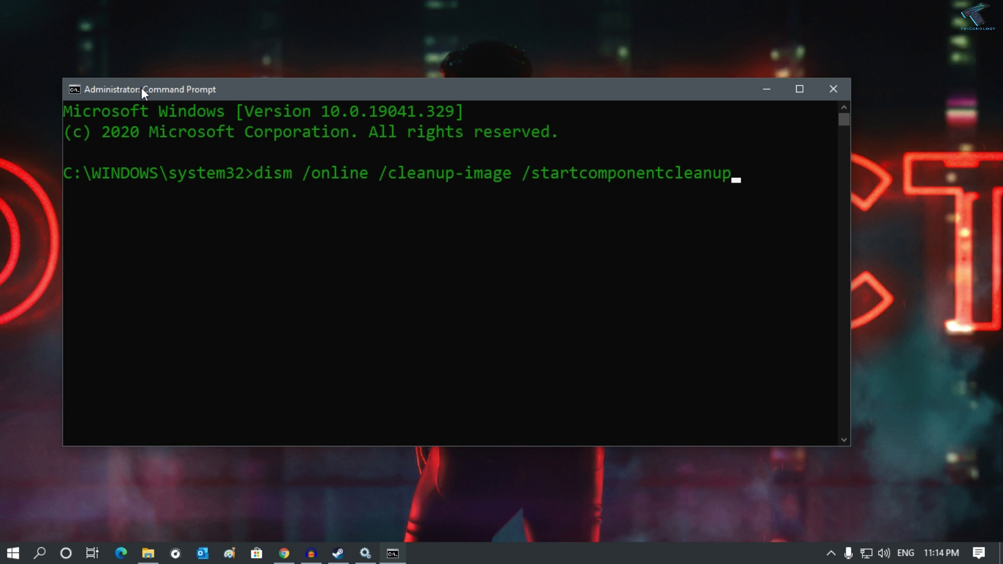
pyautogui.press('Return')
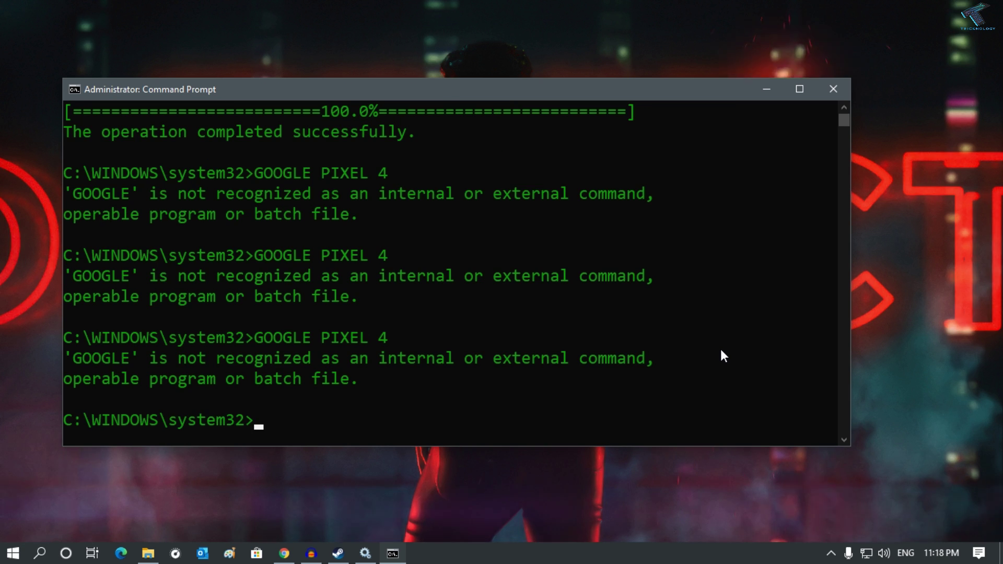
pyautogui.scroll(1, 720, 348)
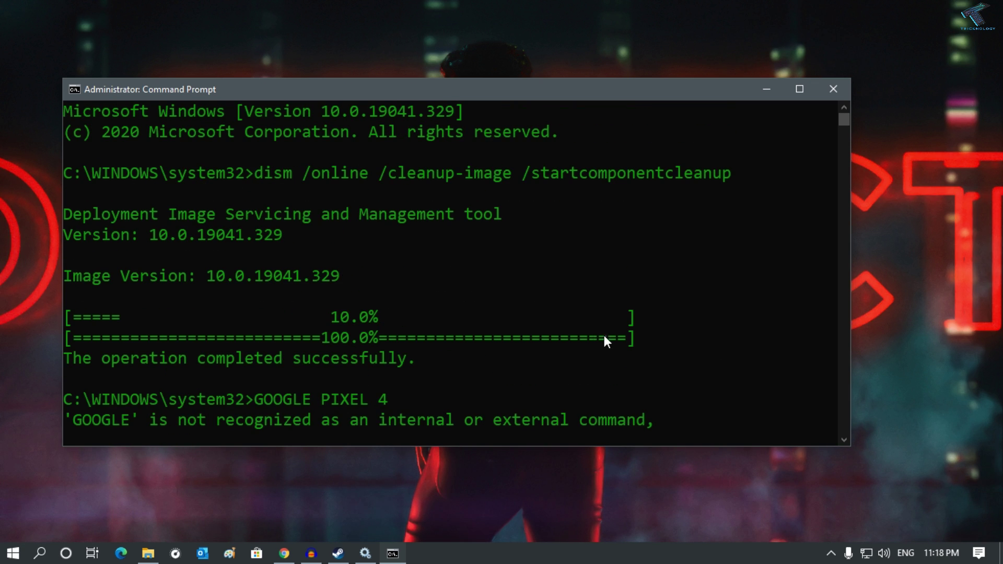
# Close Command Prompt and browse File Explorer to C:\Windows\SoftwareDistribution
pyautogui.click(833, 88)
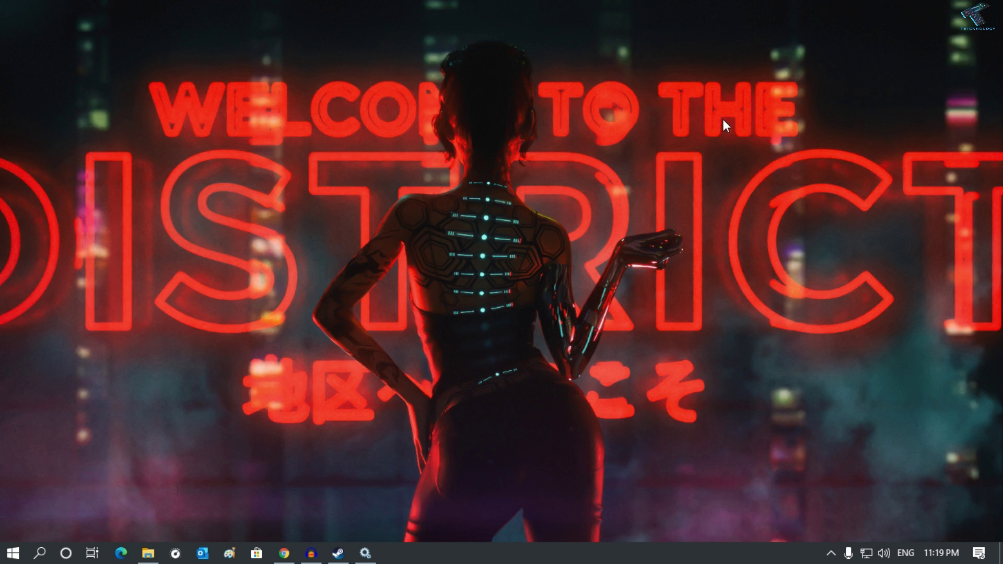
pyautogui.click(149, 553)
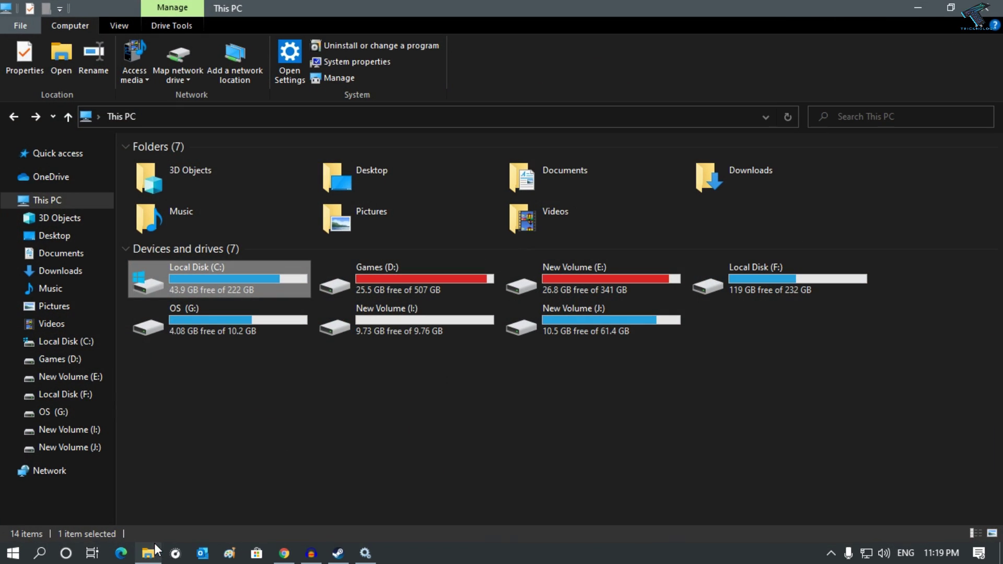
pyautogui.doubleClick(213, 279)
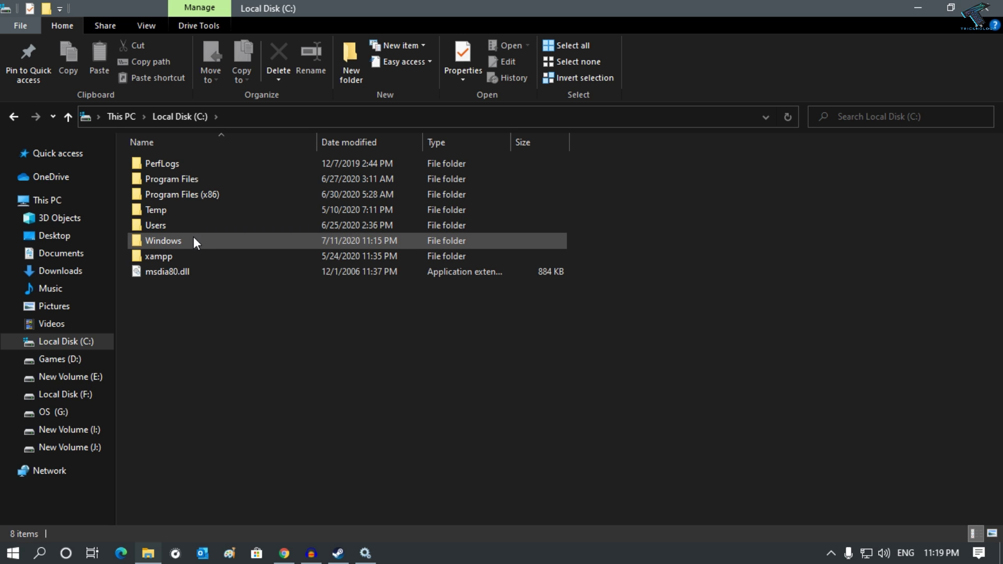
pyautogui.doubleClick(178, 241)
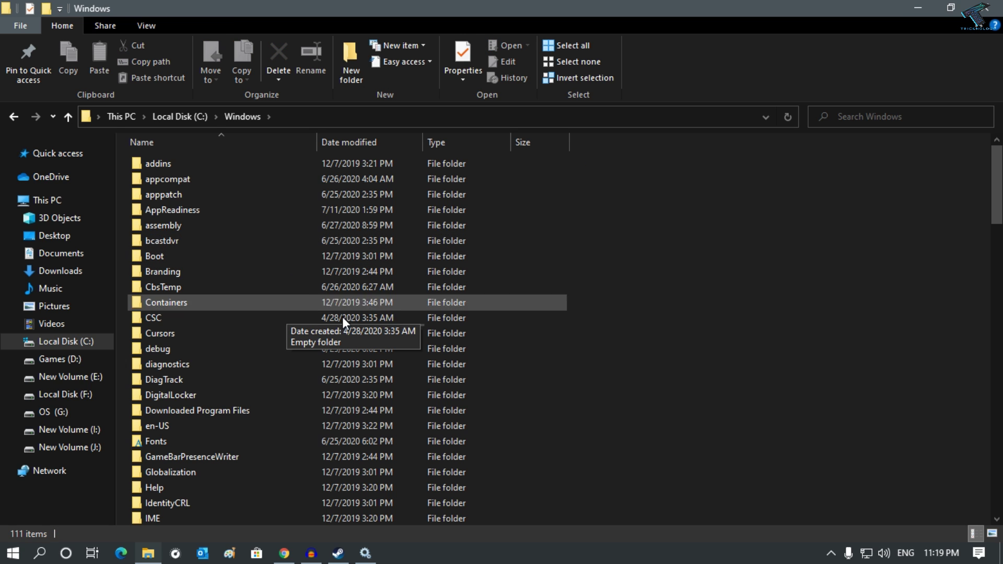
pyautogui.moveTo(996, 185); pyautogui.dragTo(955, 356)
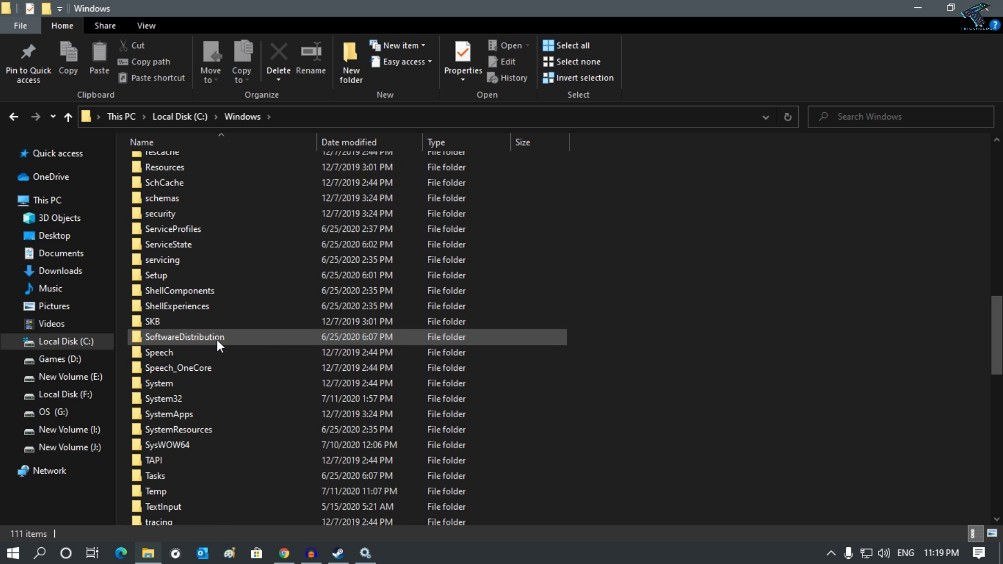
pyautogui.moveTo(184, 338)
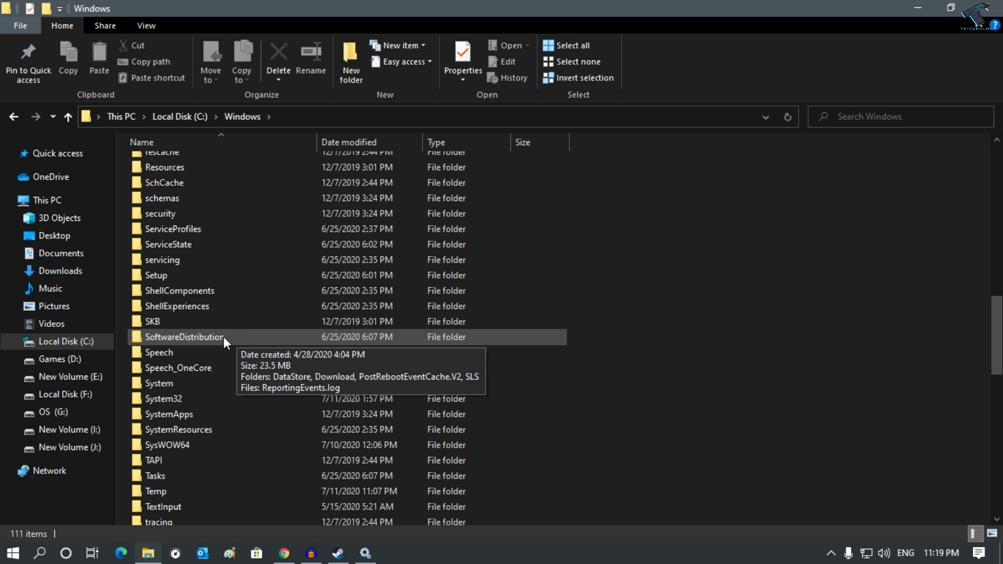
pyautogui.doubleClick(226, 337)
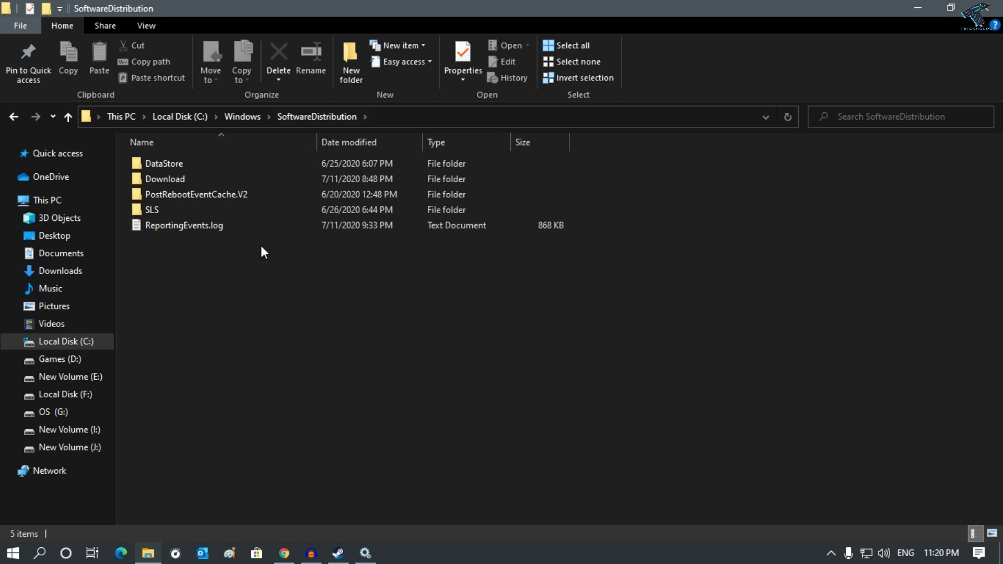
# Select all five items, permanently delete them, and close File Explorer
pyautogui.moveTo(294, 301)
pyautogui.mouseDown()
pyautogui.moveTo(133, 154)
pyautogui.moveTo(302, 313)
pyautogui.moveTo(192, 134)
pyautogui.mouseUp()
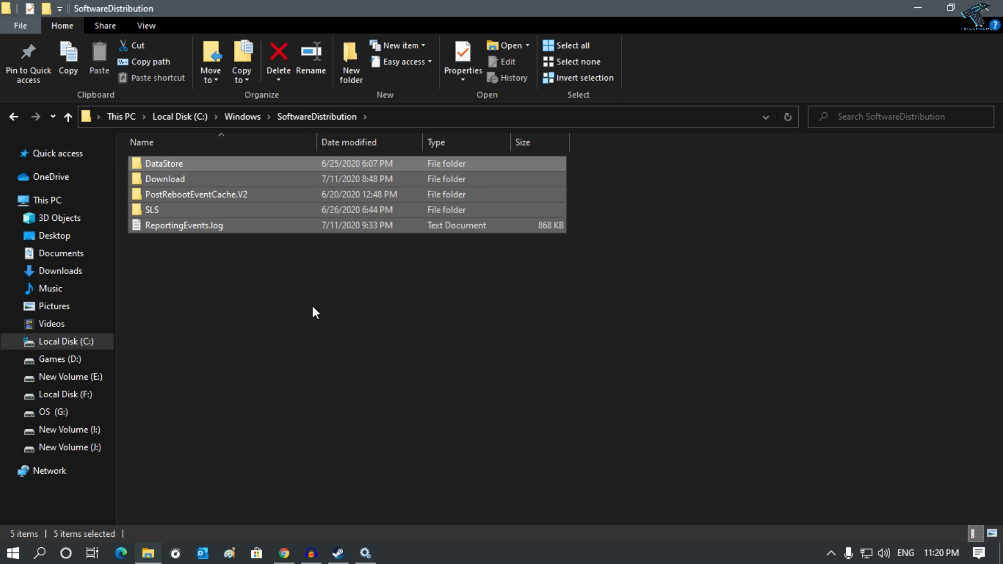
pyautogui.hotkey('shift', 'Delete')
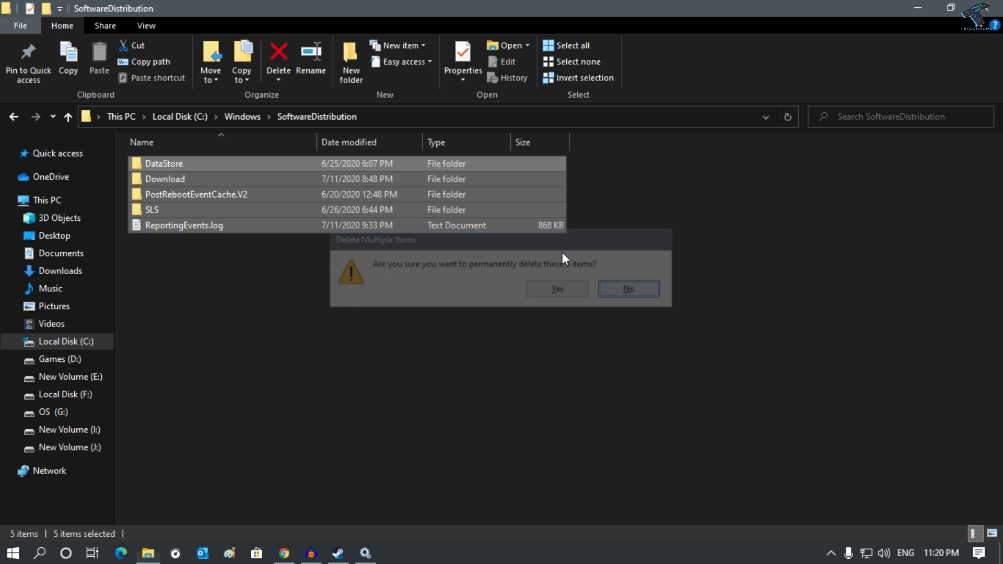
pyautogui.rightClick(196, 194)
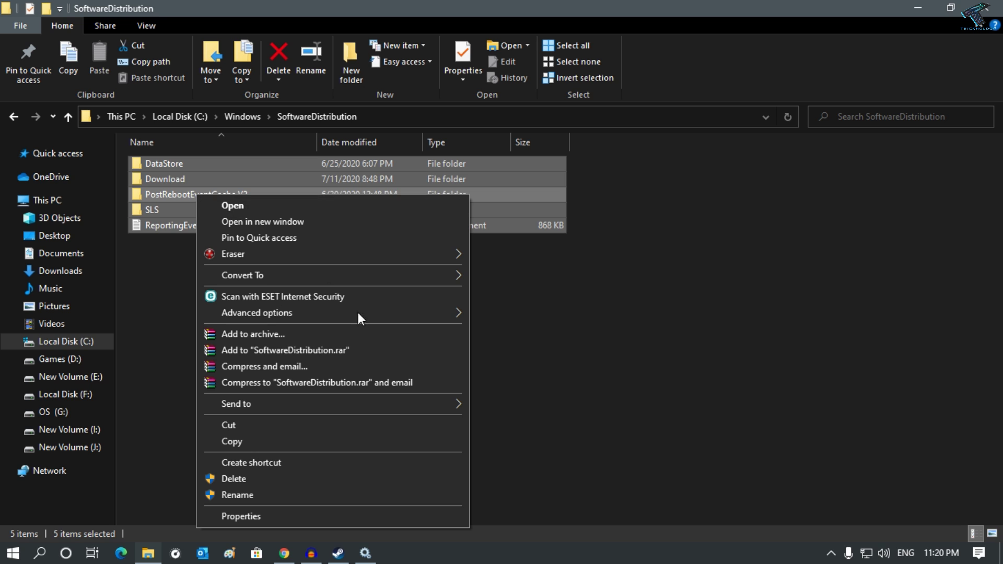
pyautogui.click(234, 495)
pyautogui.press('Delete')
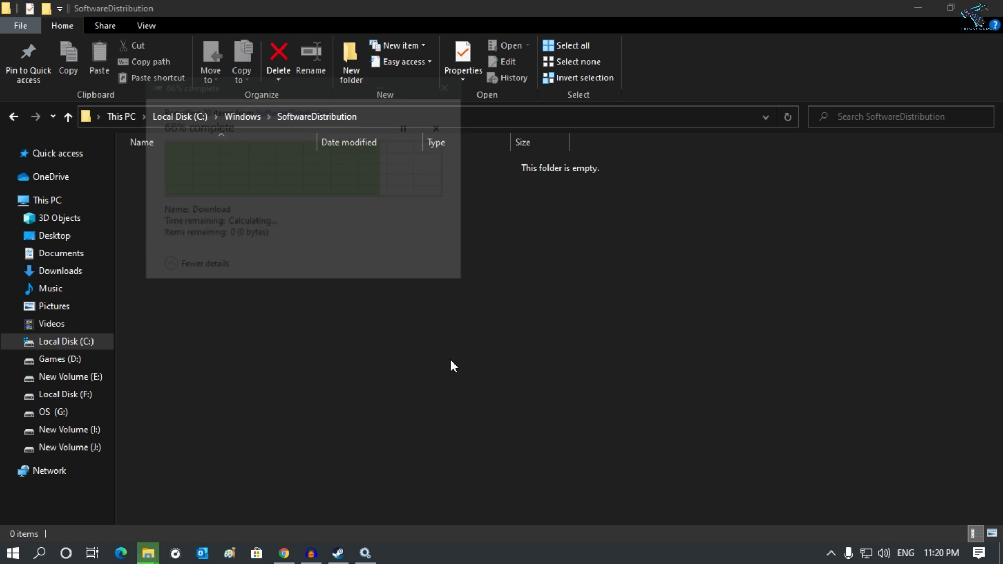
pyautogui.click(986, 9)
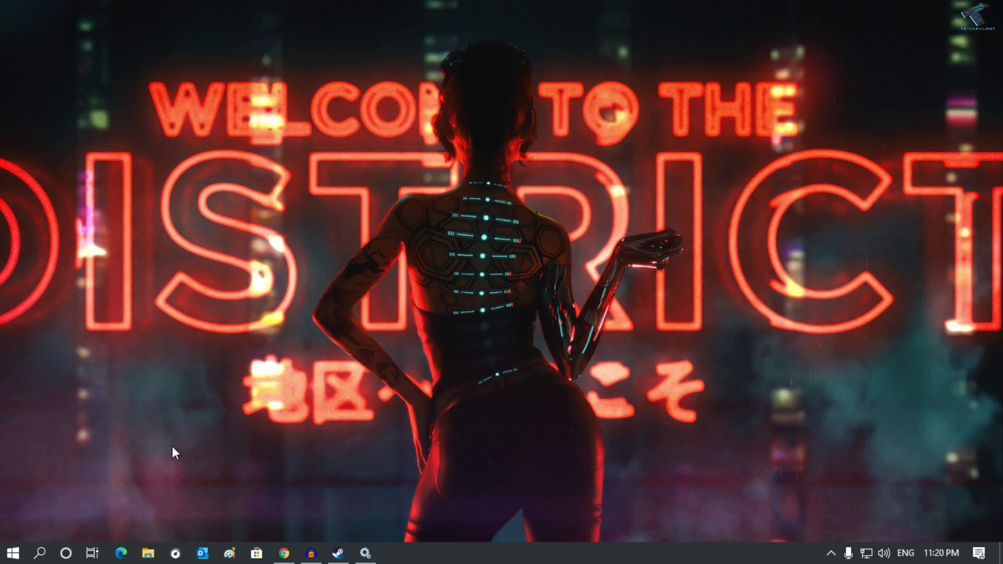
# Reopen the Services console and move down through the service list
pyautogui.click(364, 553)
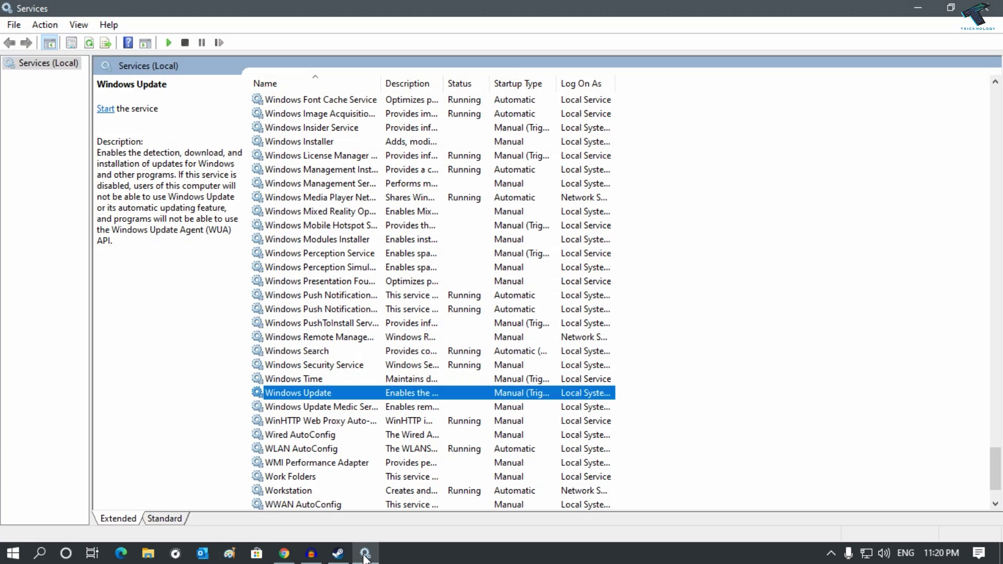
pyautogui.press('super')
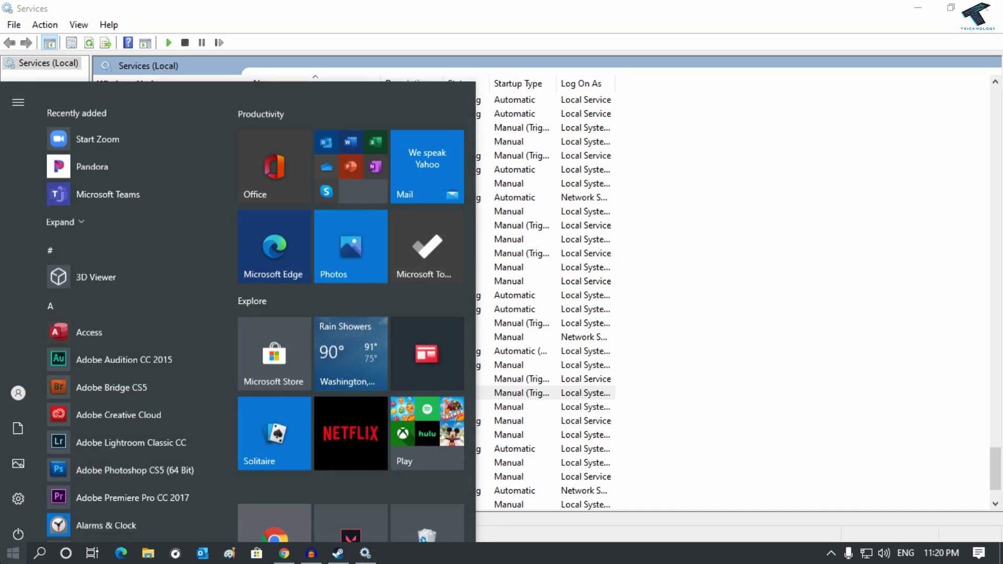
pyautogui.write('s')
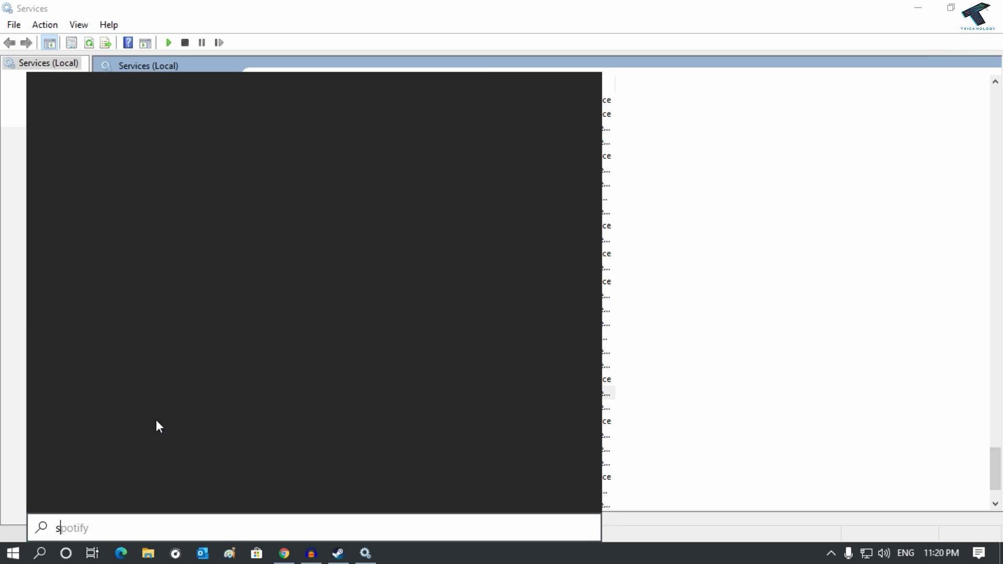
pyautogui.write('ervices')
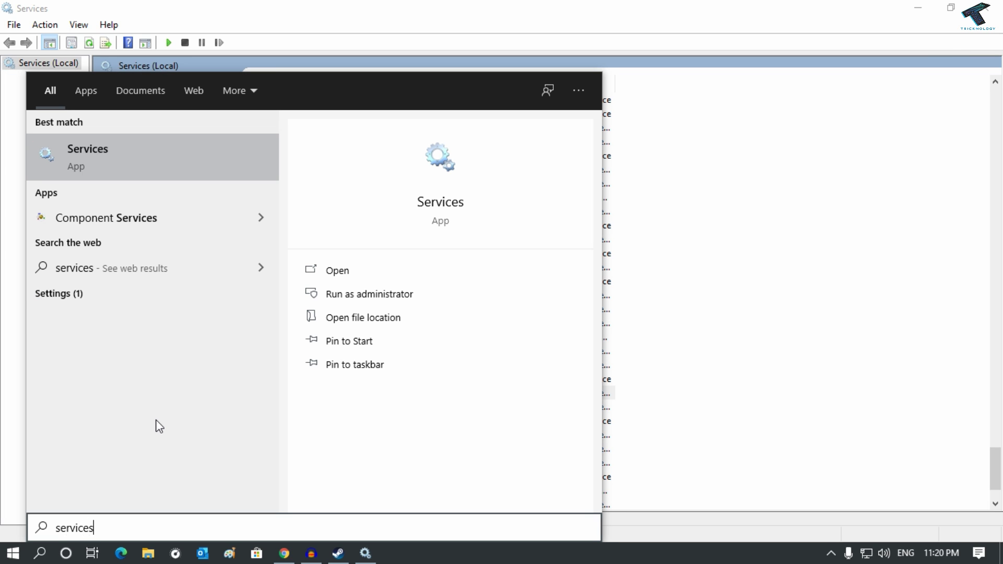
pyautogui.press('Return')
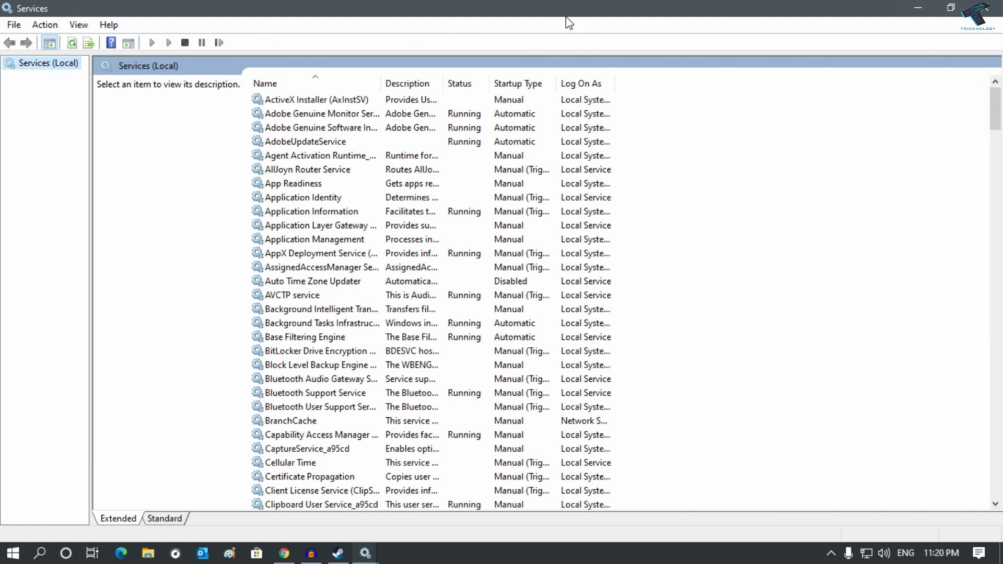
pyautogui.click(483, 198)
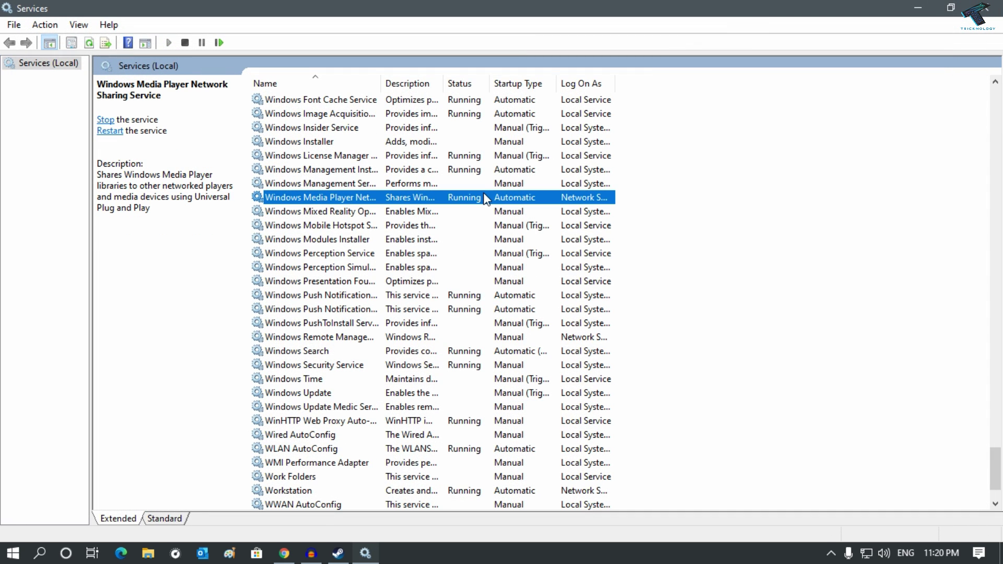
pyautogui.press('Down')
pyautogui.press('Down')
pyautogui.press('Down')
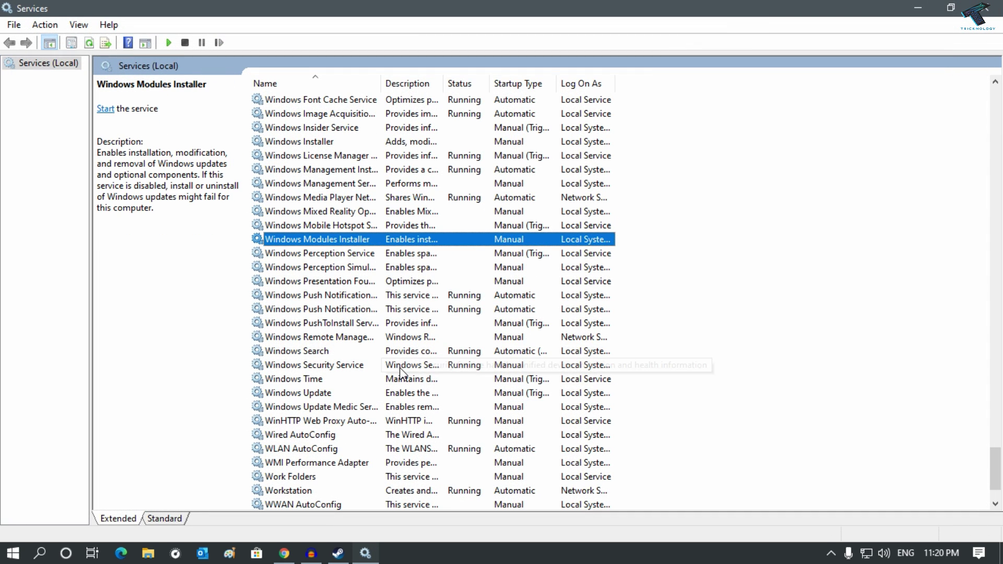
pyautogui.scroll(-1, 399, 367)
# Start the Windows Update service so it shows Running, then minimize Services
pyautogui.click(324, 351)
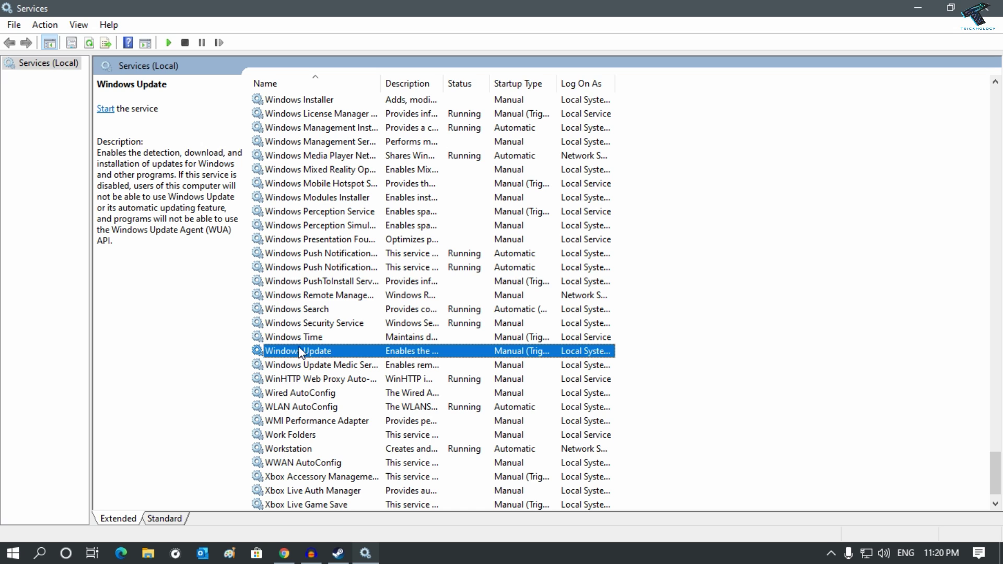
pyautogui.rightClick(345, 349)
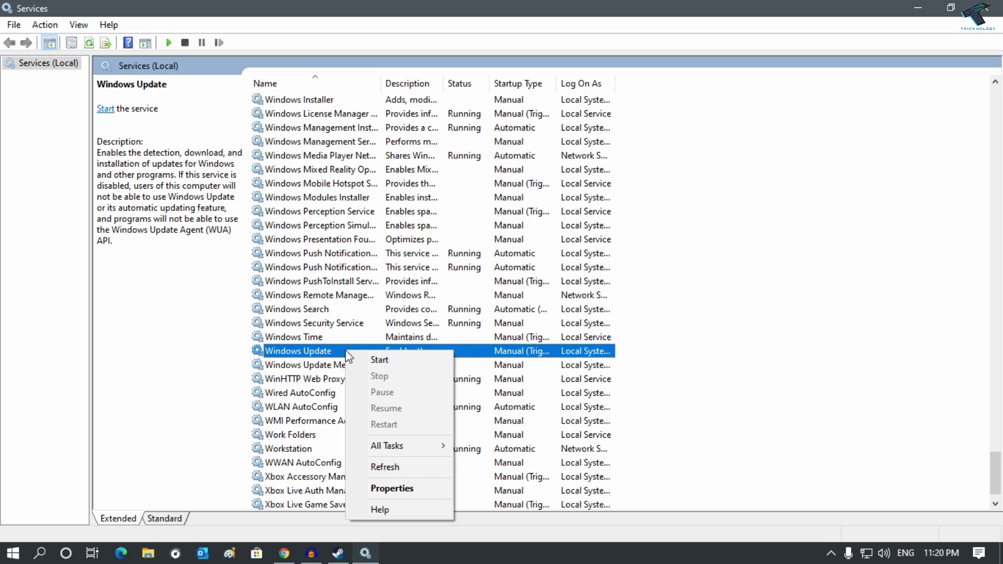
pyautogui.click(426, 363)
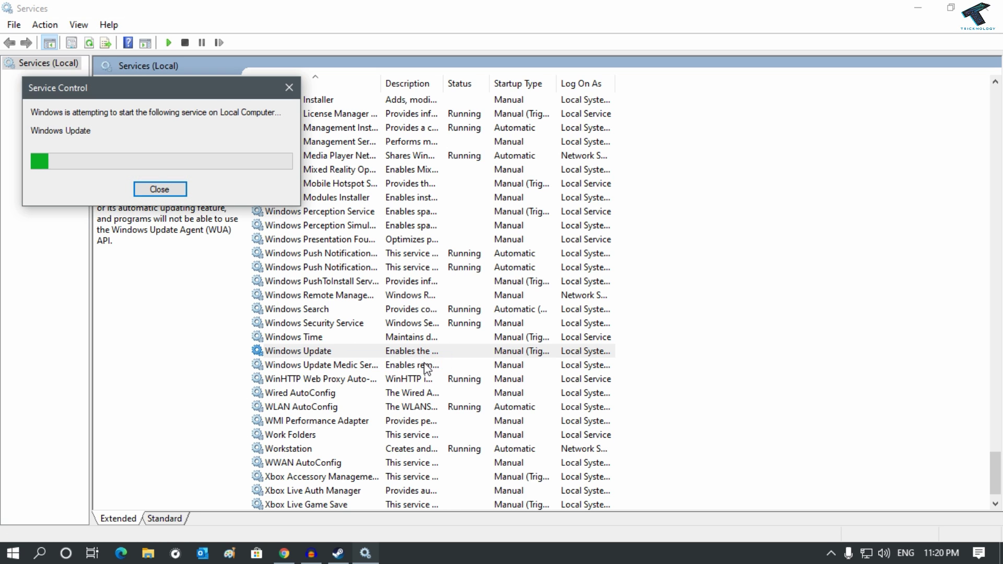
pyautogui.click(918, 7)
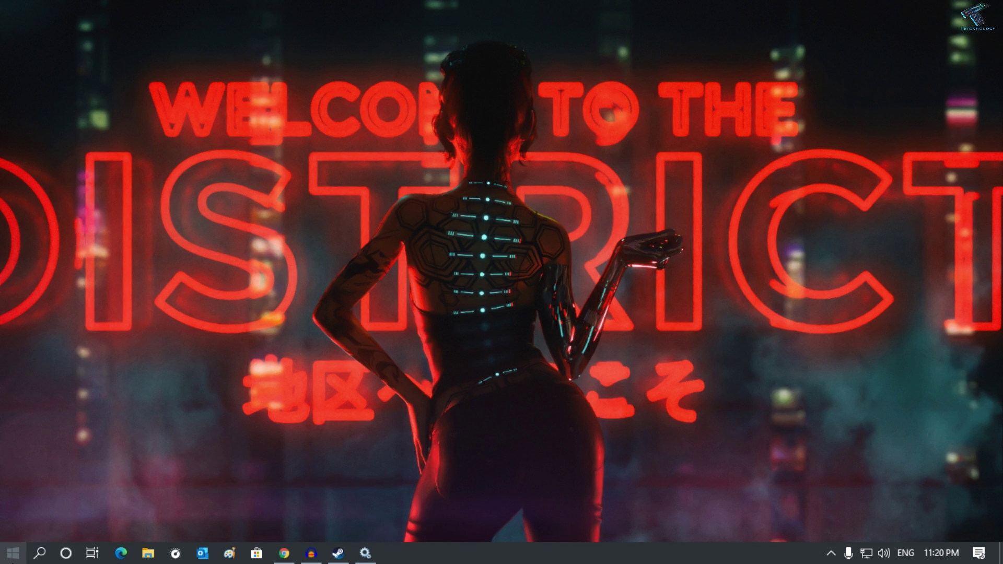
# From Start, open Settings > Update & Security and show the Windows Update page
pyautogui.press('super')
pyautogui.click(18, 501)
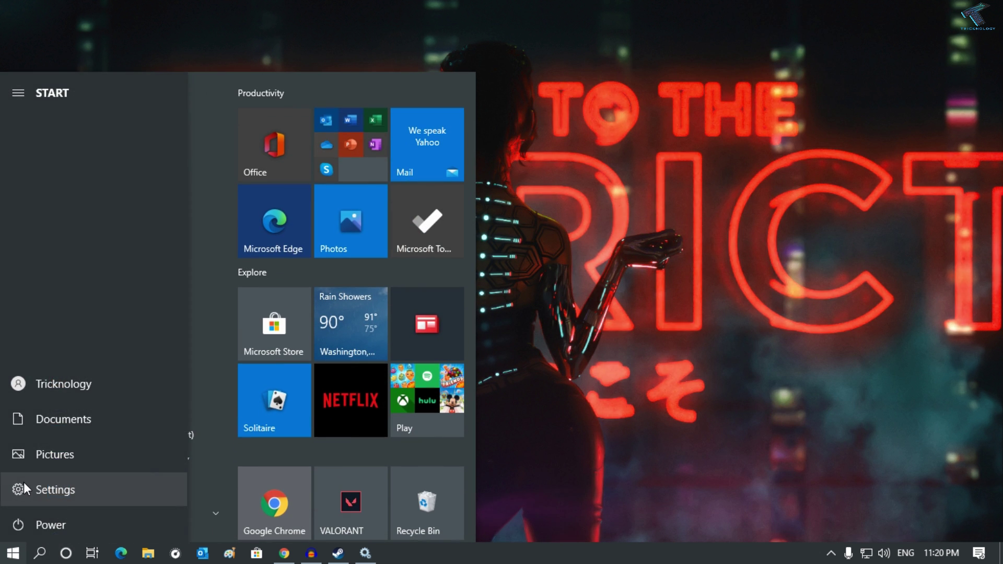
pyautogui.click(24, 487)
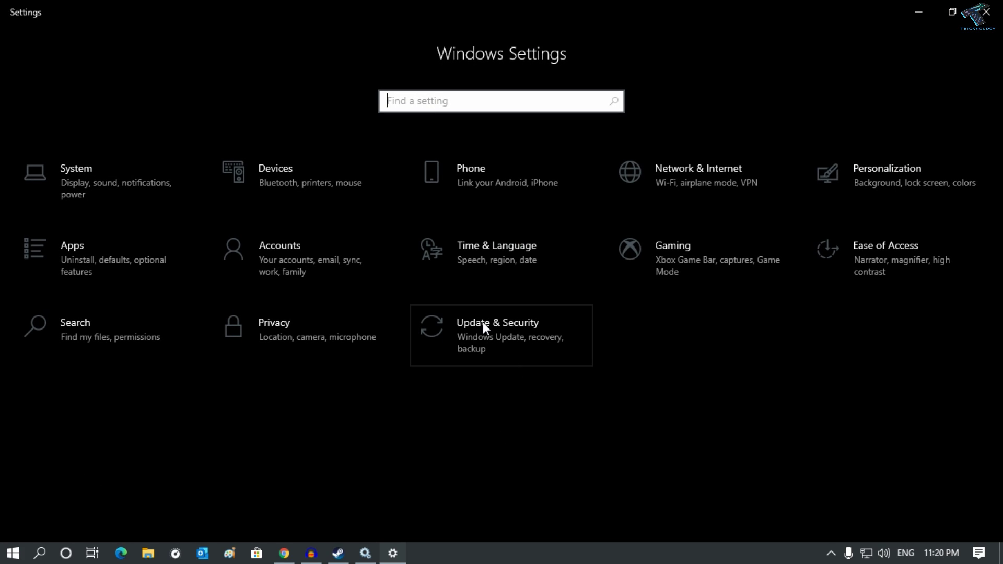
pyautogui.click(483, 322)
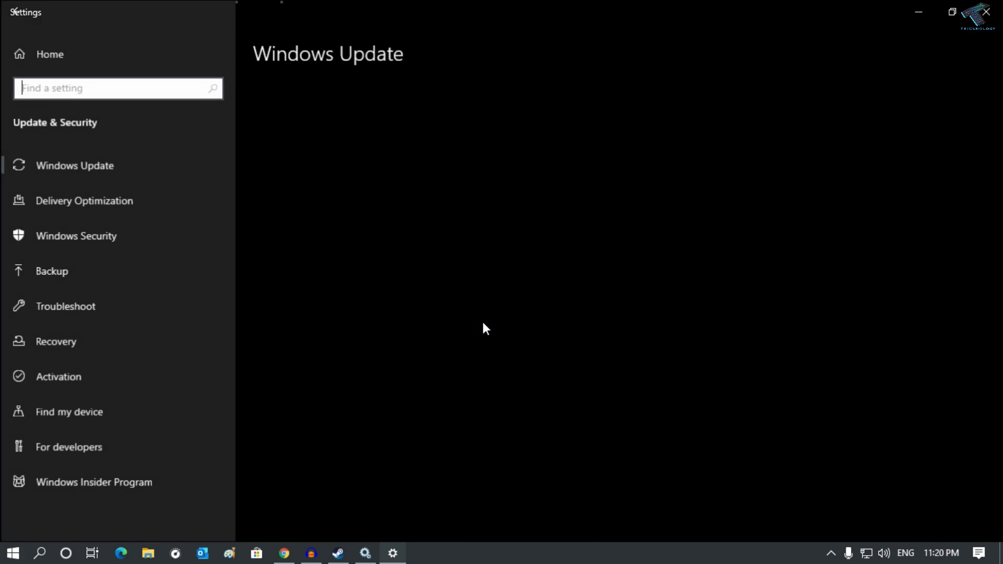
pyautogui.click(54, 156)
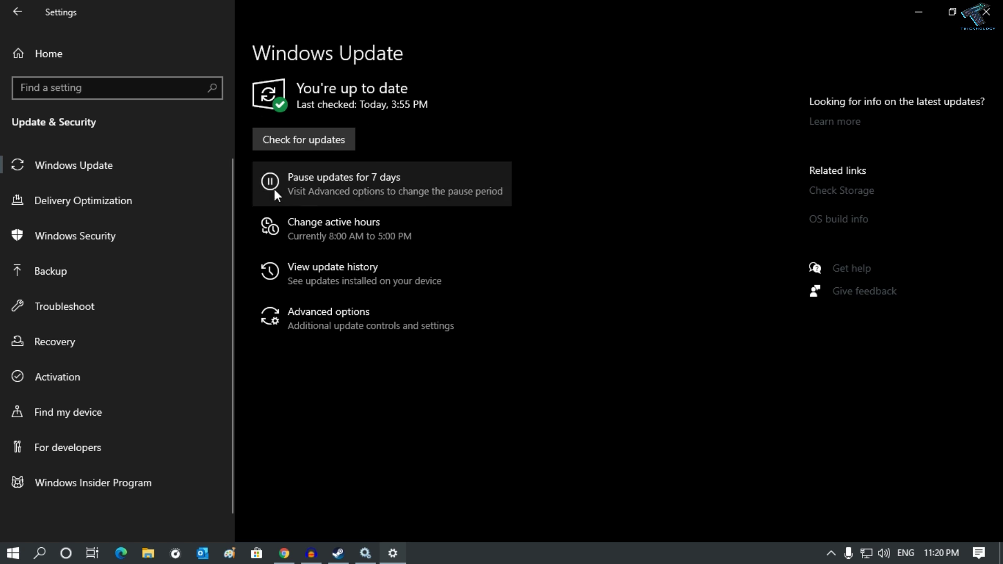